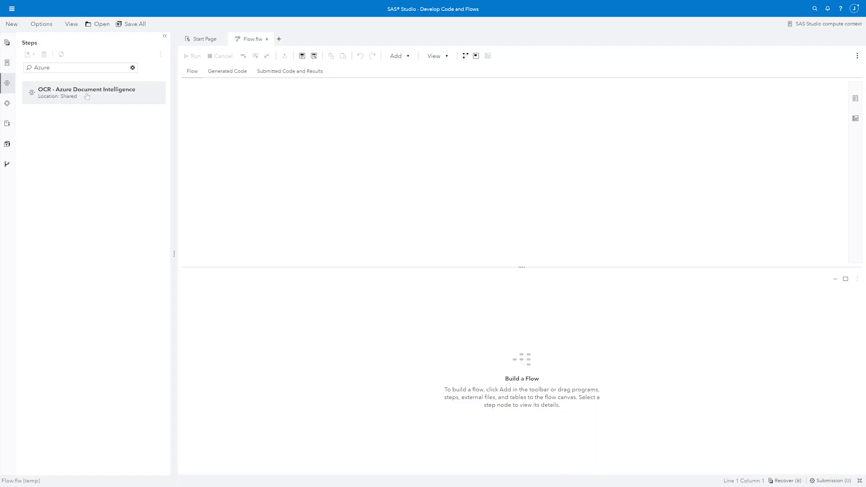
Add the OCR - Azure Document Intelligence step to the flow and set its OCR type to Queries
{"action": "left_click_drag", "start_coordinate": [87, 96], "coordinate": [247, 136]}
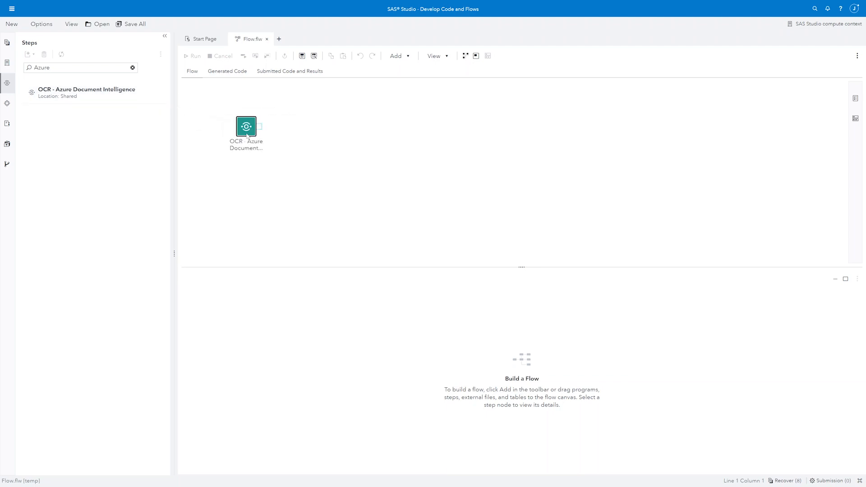
{"action": "left_click", "coordinate": [845, 278]}
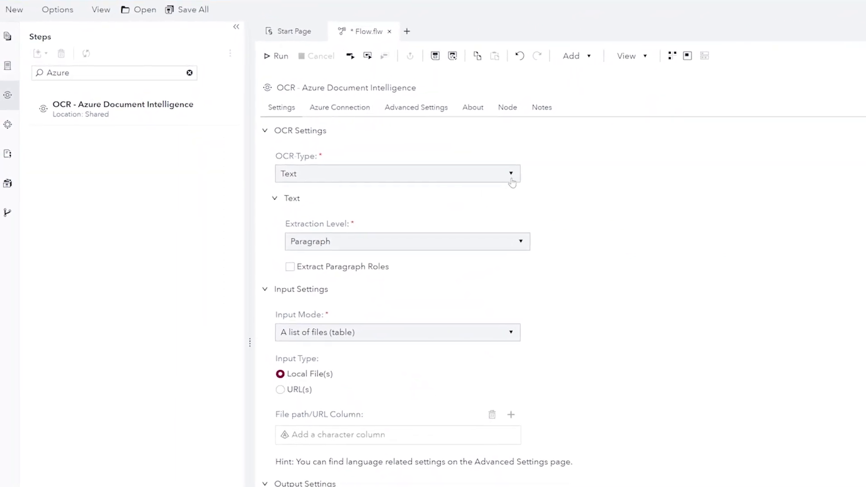
{"action": "left_click", "coordinate": [518, 177]}
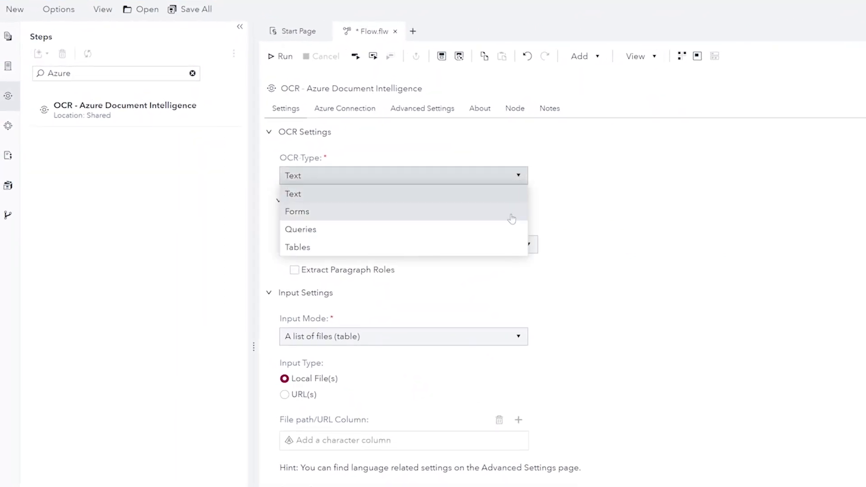
{"action": "left_click", "coordinate": [508, 231]}
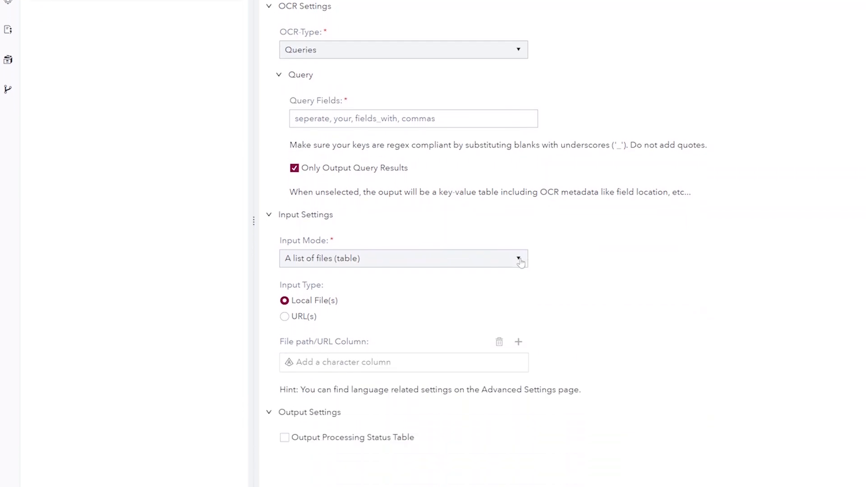
Review the OCR step's input modes, Azure connection fields, and advanced language, connection, processing and output settings
{"action": "left_click", "coordinate": [519, 261]}
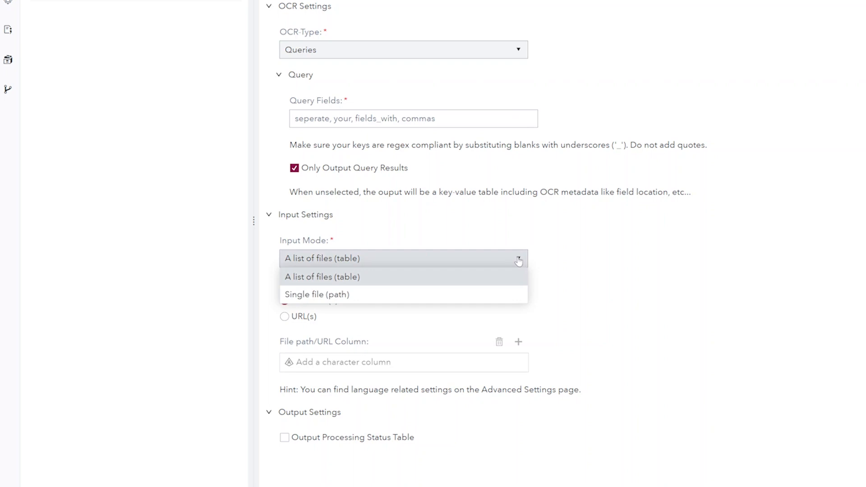
{"action": "left_click", "coordinate": [518, 262]}
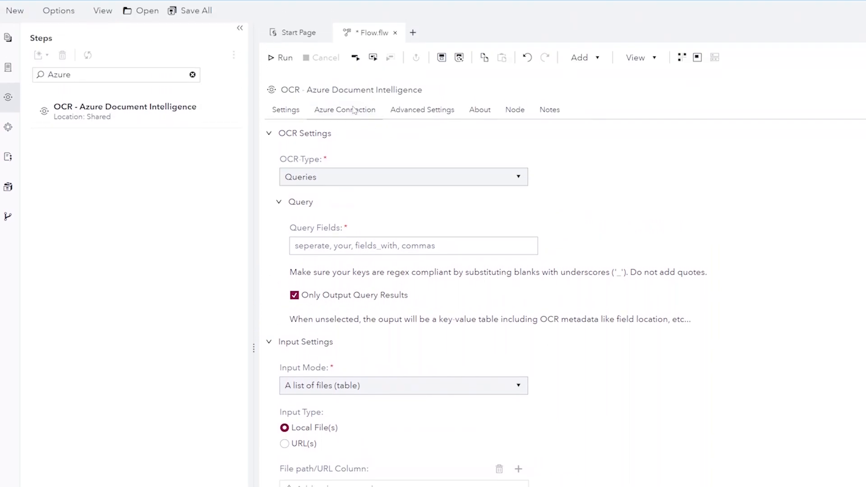
{"action": "left_click", "coordinate": [354, 95]}
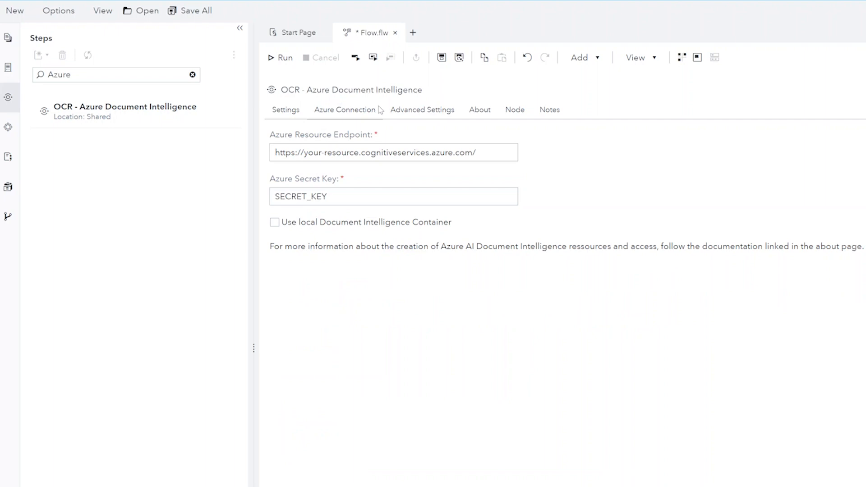
{"action": "left_click", "coordinate": [453, 111]}
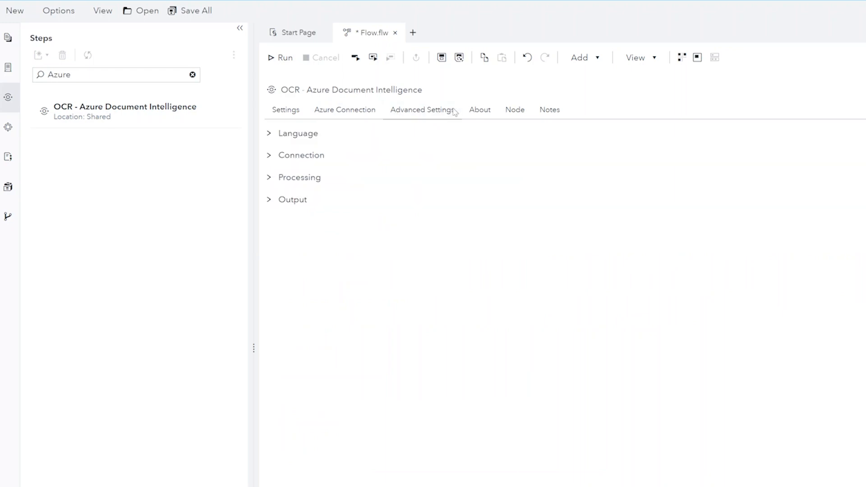
{"action": "left_click", "coordinate": [283, 135]}
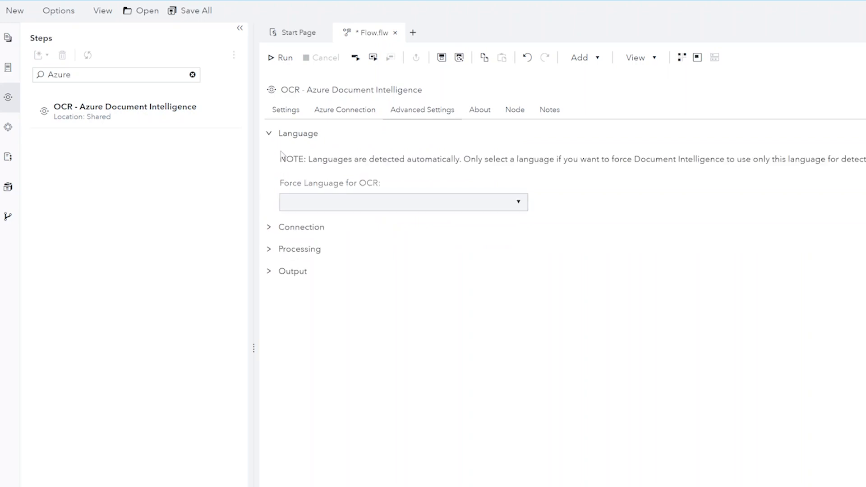
{"action": "left_click", "coordinate": [283, 228]}
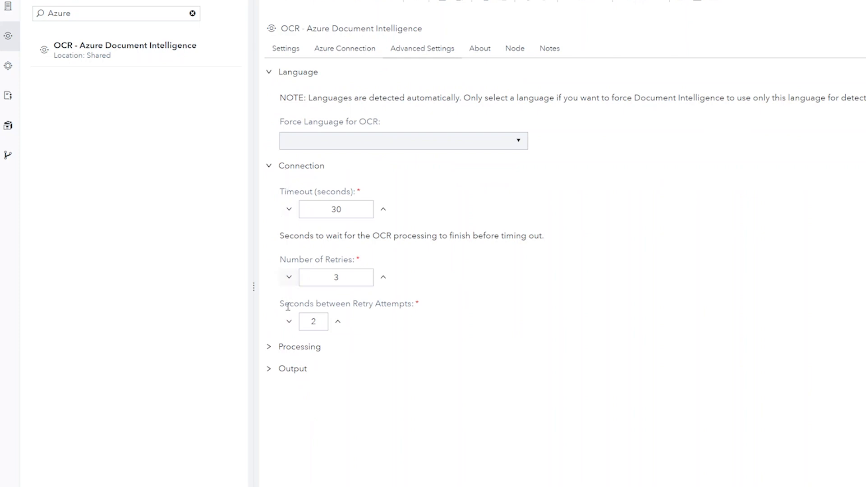
{"action": "left_click", "coordinate": [279, 349]}
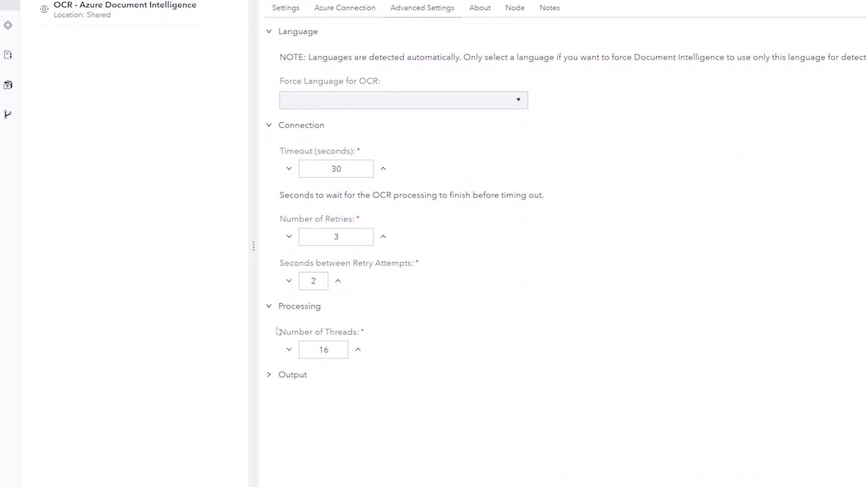
{"action": "left_click", "coordinate": [274, 376]}
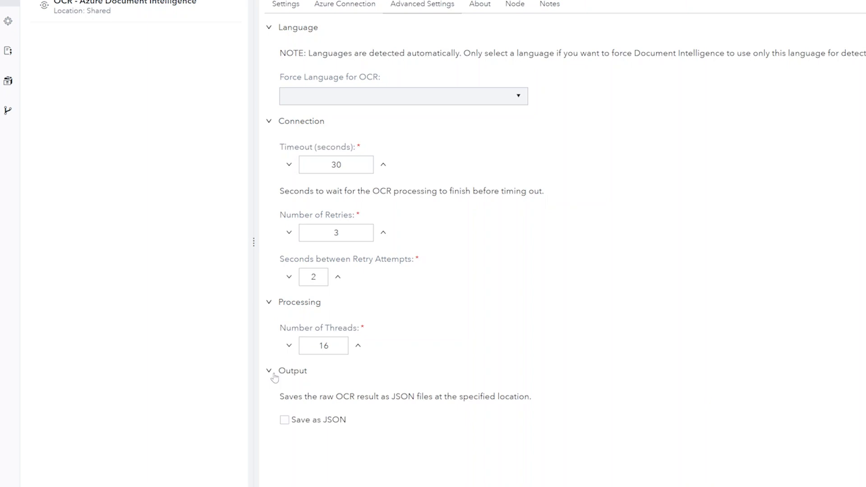
Select a server file as the file path for the OCR step's Single file (path) input
{"action": "left_click", "coordinate": [195, 91]}
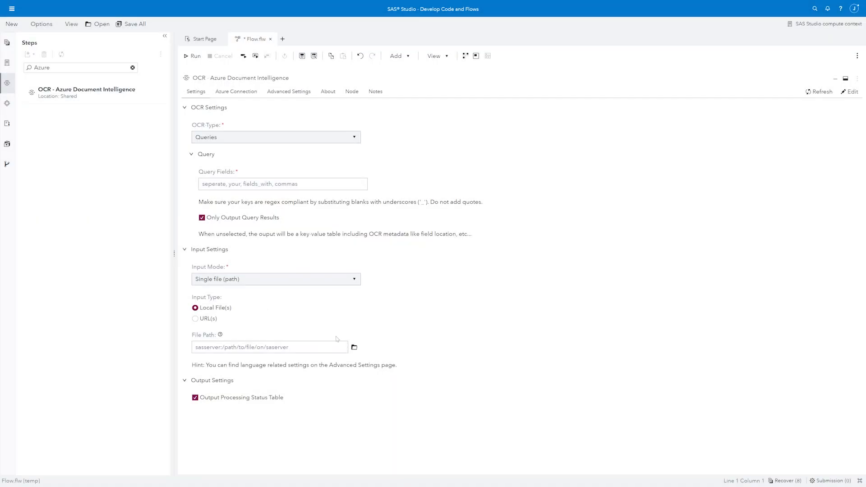
{"action": "left_click", "coordinate": [354, 347]}
{"action": "left_click", "coordinate": [410, 240]}
{"action": "left_click", "coordinate": [589, 360]}
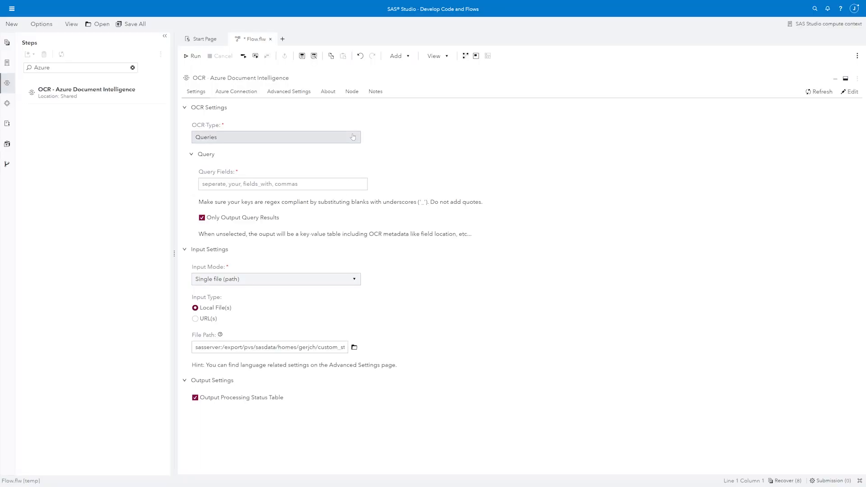
Set the OCR type to Tables and the extraction mode to One Table
{"action": "left_click", "coordinate": [353, 137]}
{"action": "left_click", "coordinate": [342, 188]}
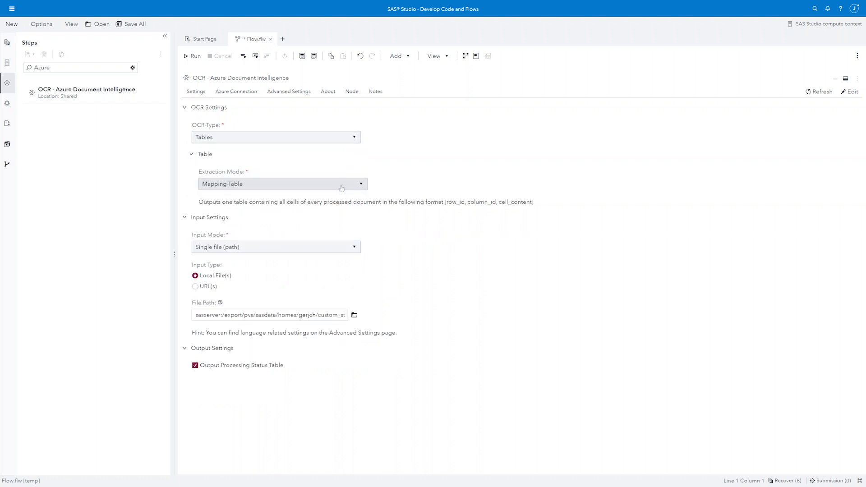
{"action": "left_click", "coordinate": [341, 187]}
{"action": "left_click", "coordinate": [339, 223]}
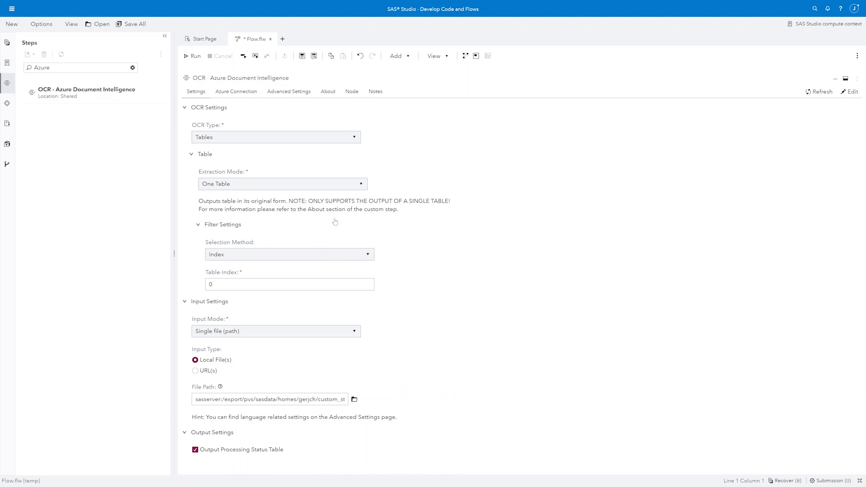
Run the flow and preview the data of the OCR node's output
{"action": "left_click", "coordinate": [845, 79]}
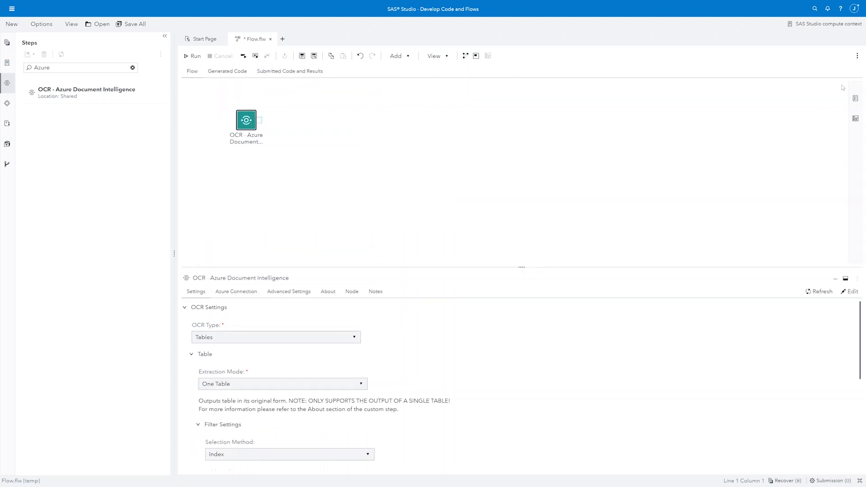
{"action": "left_click", "coordinate": [191, 56]}
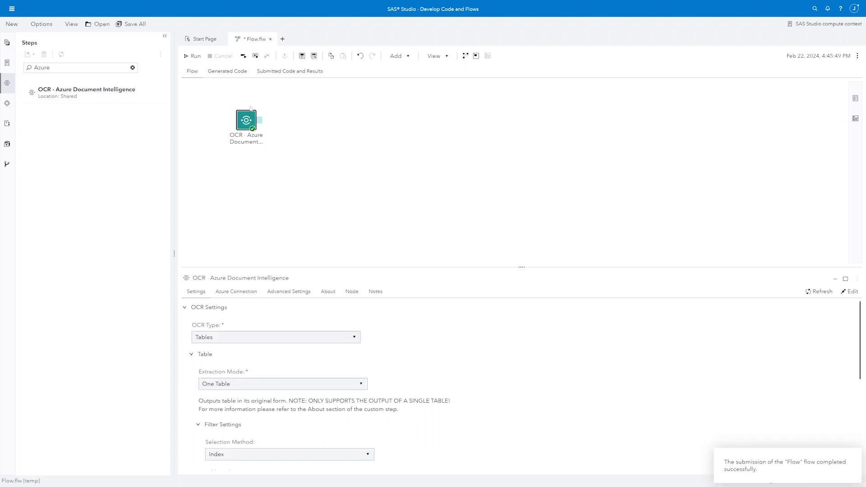
{"action": "left_click", "coordinate": [259, 119]}
{"action": "left_click", "coordinate": [289, 292]}
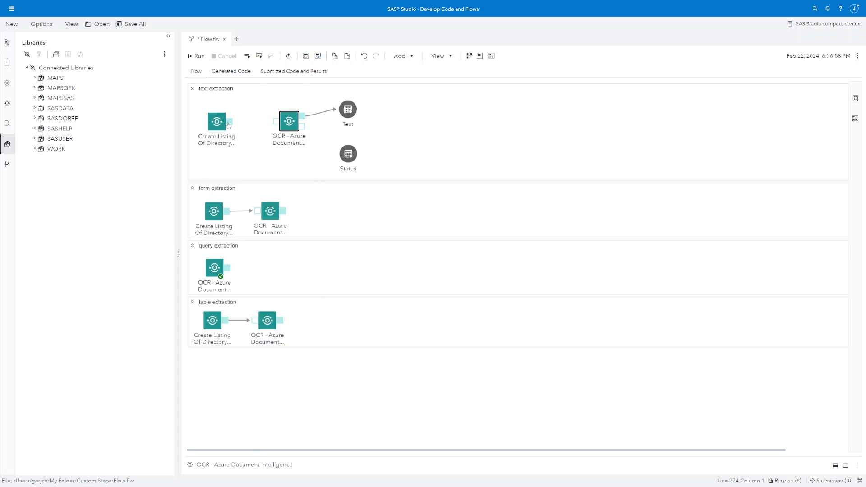
Connect the Create Listing Of Directory node to the OCR node in the text extraction section and run the listing node
{"action": "left_click_drag", "start_coordinate": [228, 125], "coordinate": [280, 125]}
{"action": "right_click", "coordinate": [216, 127]}
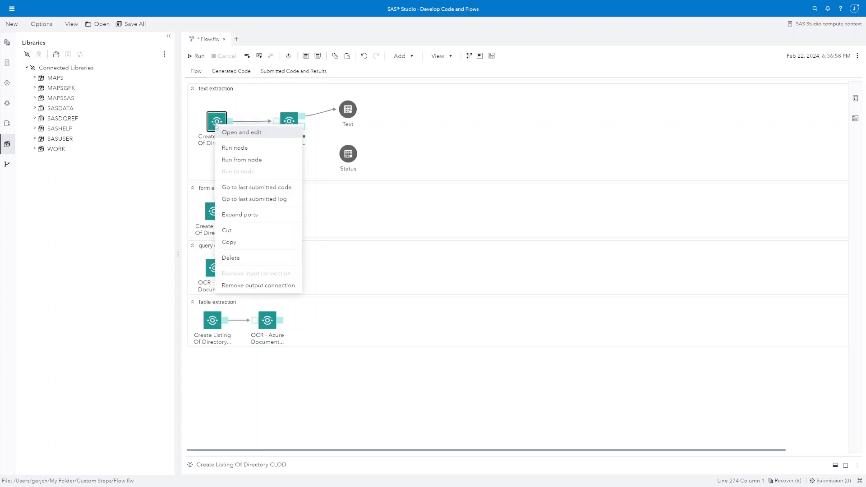
{"action": "left_click", "coordinate": [231, 147]}
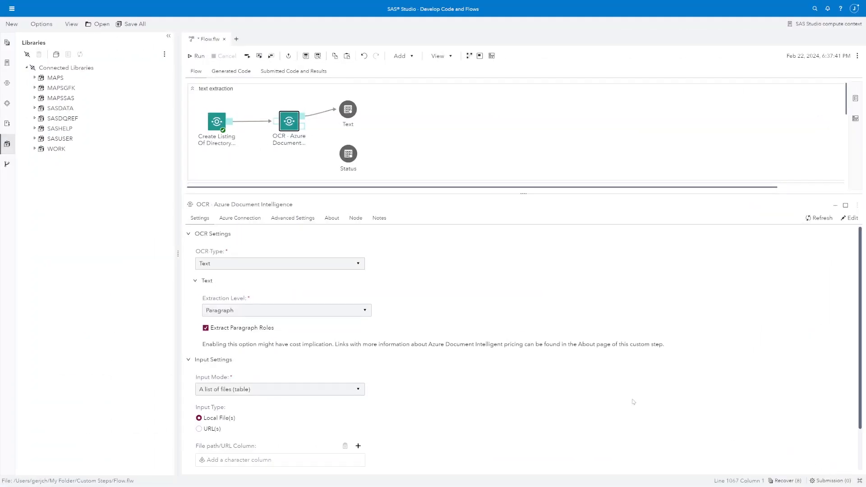
Assign full_file_name as the OCR node's file path column and enable Output Processing Status Table
{"action": "scroll", "coordinate": [433, 364], "scroll_direction": "down", "scroll_amount": 1}
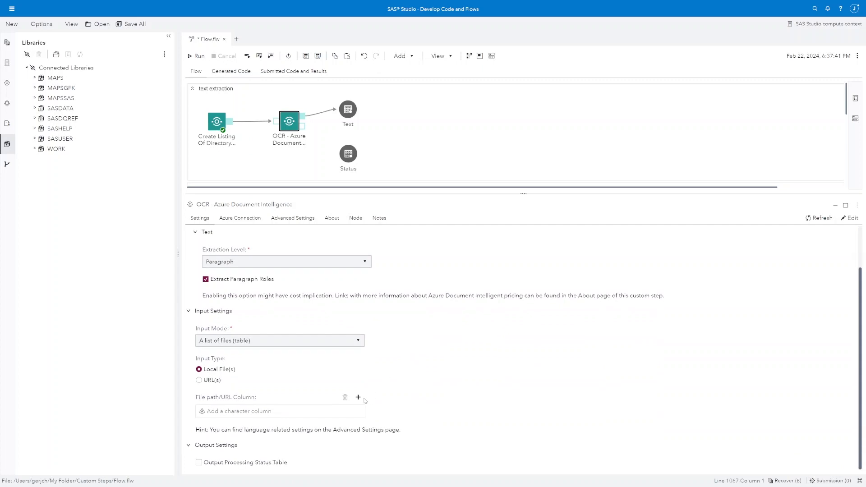
{"action": "left_click", "coordinate": [358, 399]}
{"action": "left_click", "coordinate": [387, 239]}
{"action": "left_click", "coordinate": [492, 339]}
Connect the second output of the text extraction OCR node to the Status table
{"action": "right_click", "coordinate": [289, 126]}
{"action": "left_click", "coordinate": [311, 214]}
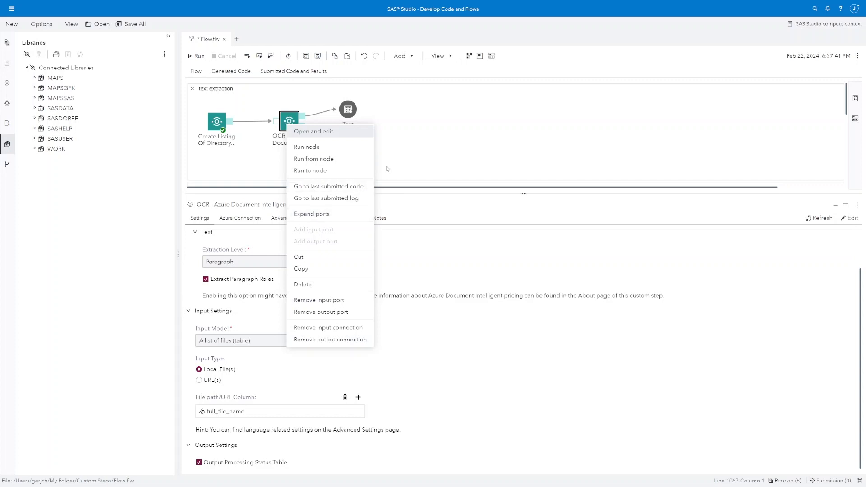
{"action": "left_click_drag", "start_coordinate": [302, 120], "coordinate": [347, 148]}
Run the text extraction OCR node and inspect the role and text columns of its output
{"action": "left_click", "coordinate": [289, 120]}
{"action": "right_click", "coordinate": [289, 119]}
{"action": "left_click", "coordinate": [295, 143]}
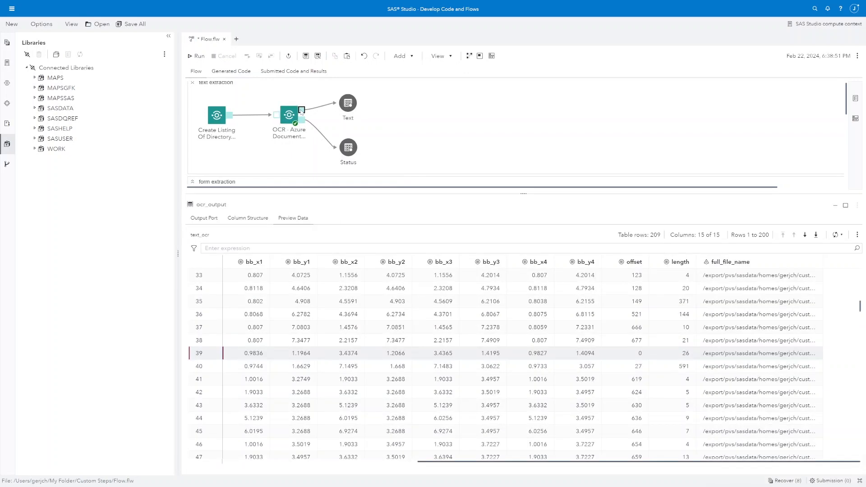
{"action": "left_click_drag", "start_coordinate": [437, 461], "coordinate": [242, 462]}
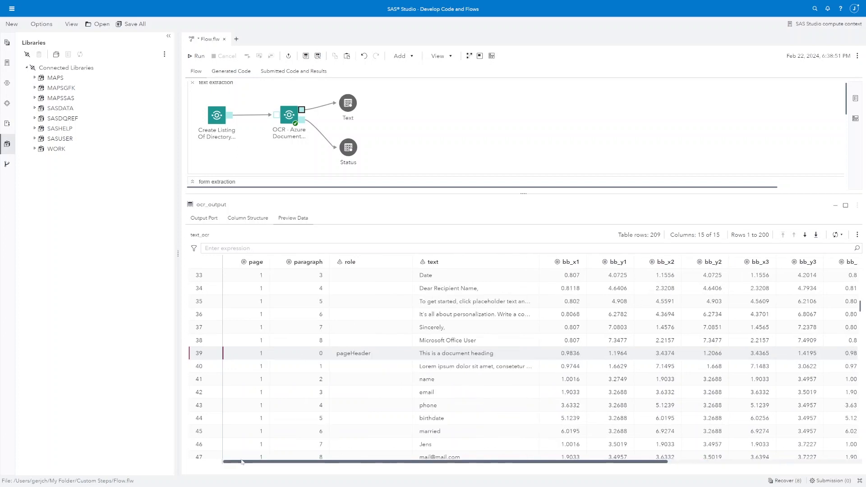
{"action": "double_click", "coordinate": [371, 357]}
Collapse the text extraction section and review the form extraction OCR node's settings and key-value output
{"action": "left_click", "coordinate": [193, 84]}
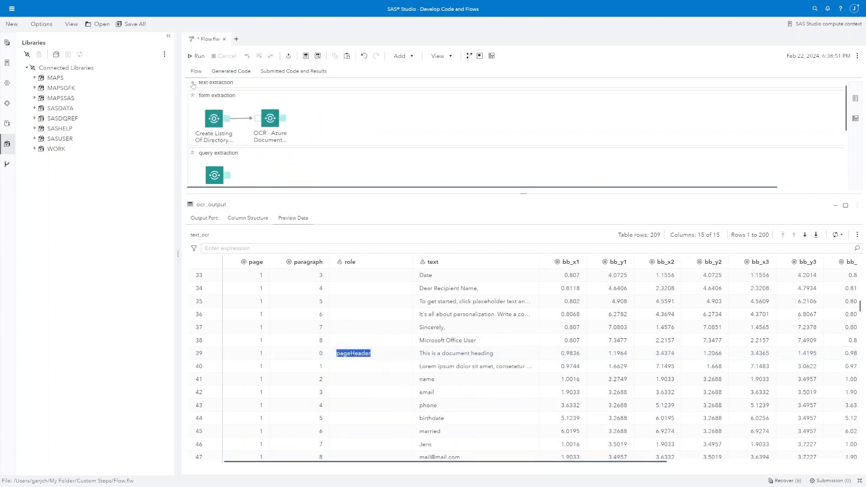
{"action": "left_click", "coordinate": [270, 119]}
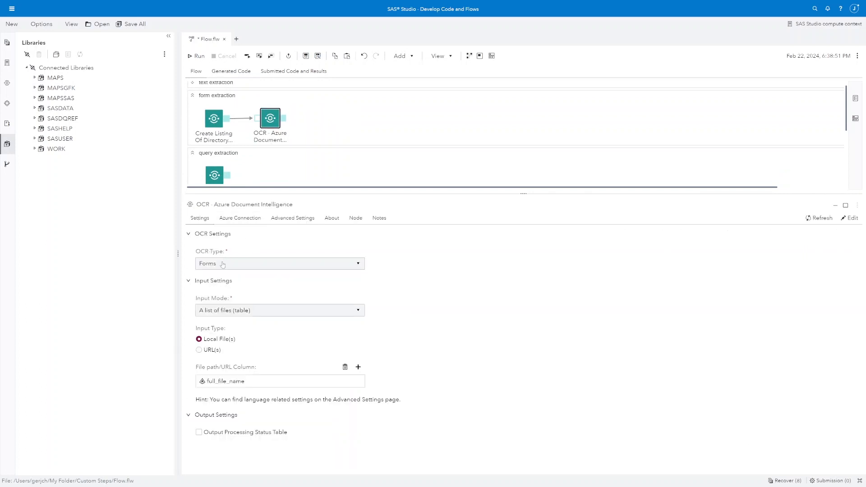
{"action": "left_click", "coordinate": [283, 119]}
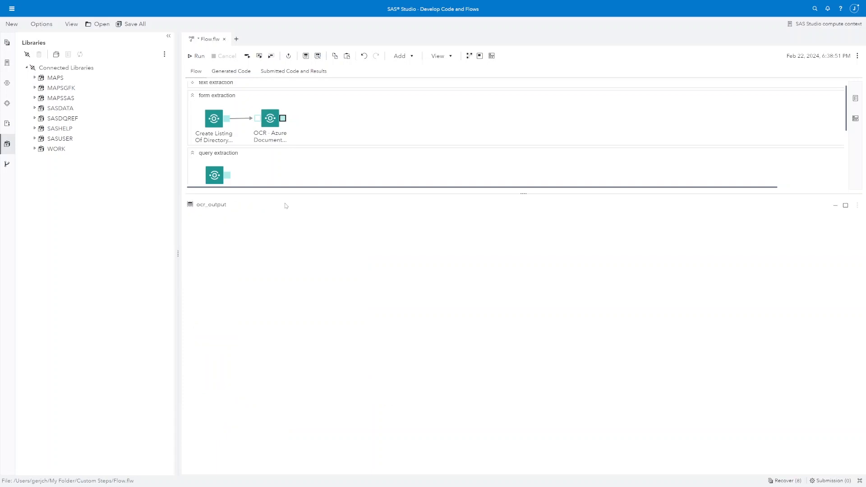
{"action": "triple_click", "coordinate": [309, 292]}
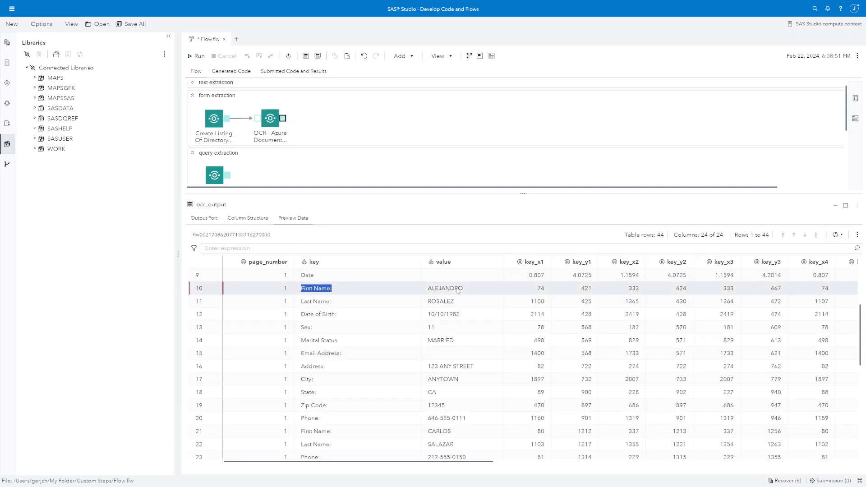
Collapse the form extraction section and review the query extraction OCR node's query fields and output columns
{"action": "left_click", "coordinate": [193, 95]}
{"action": "left_click", "coordinate": [214, 130]}
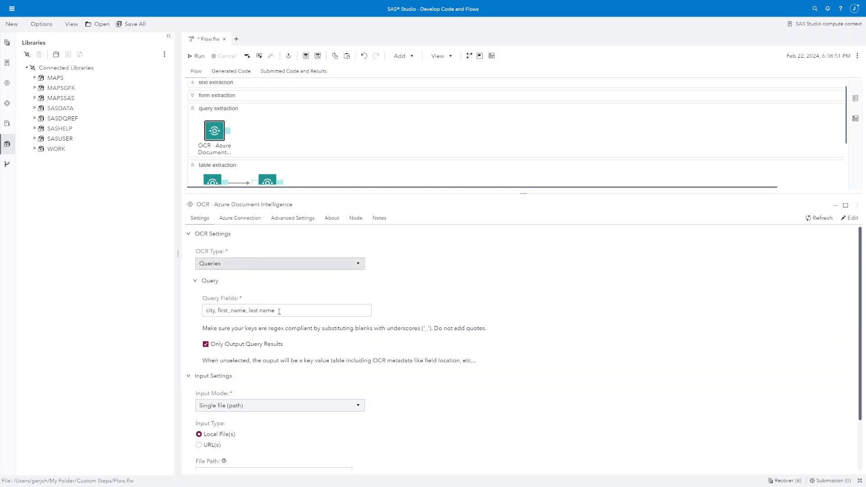
{"action": "triple_click", "coordinate": [278, 311]}
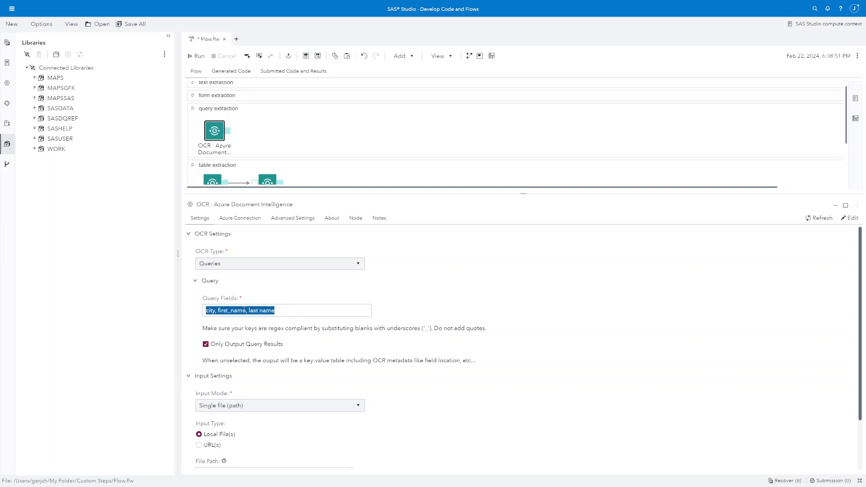
{"action": "left_click", "coordinate": [244, 310]}
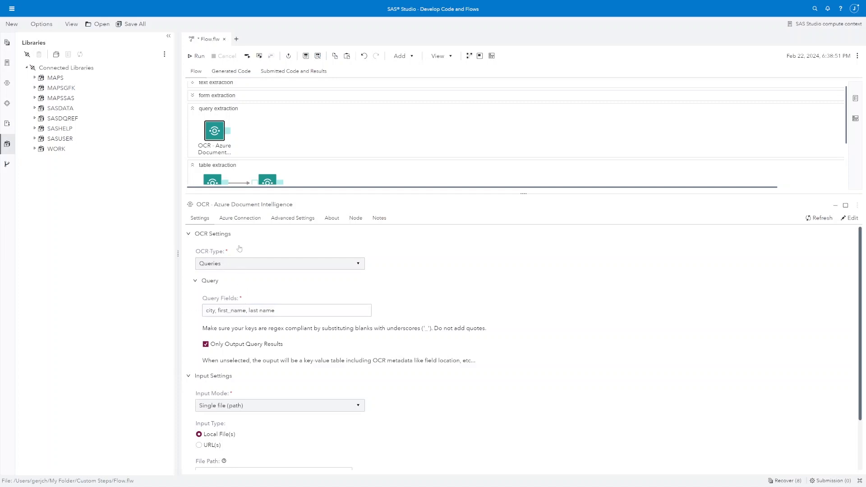
{"action": "left_click", "coordinate": [227, 131]}
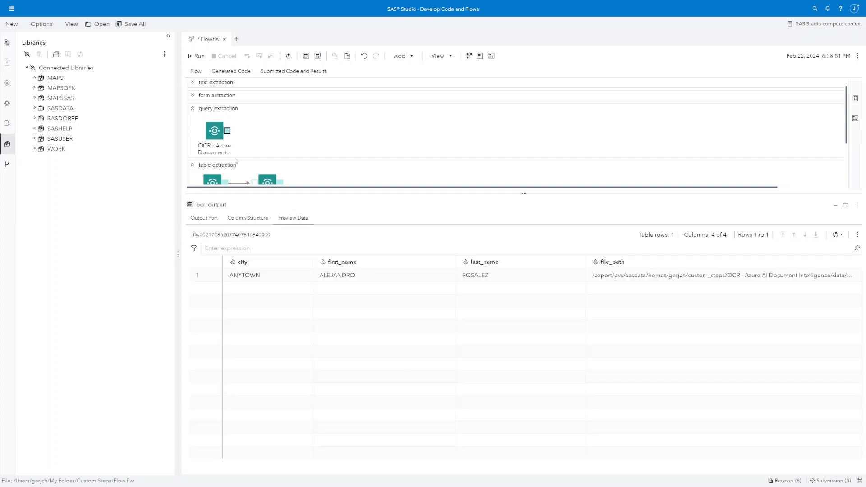
{"action": "left_click_drag", "start_coordinate": [363, 266], "coordinate": [338, 260]}
Collapse the query extraction section and review the table extraction OCR node's settings and the table references in its output data
{"action": "left_click", "coordinate": [192, 109]}
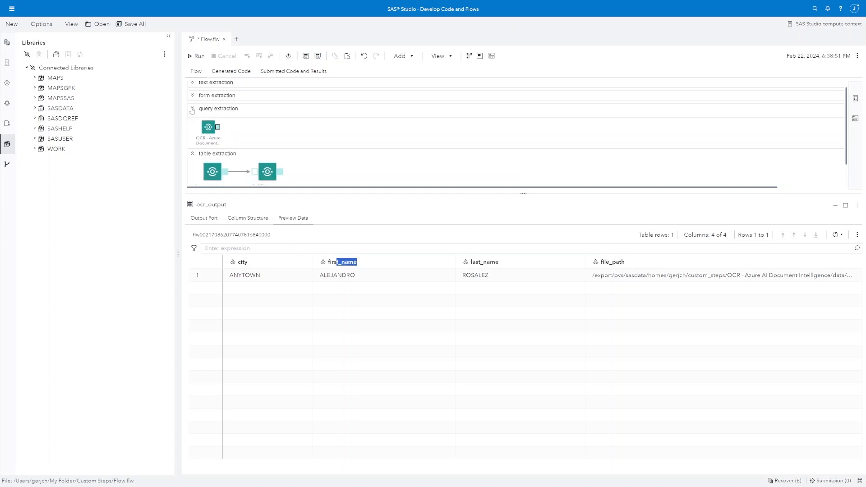
{"action": "left_click", "coordinate": [265, 144]}
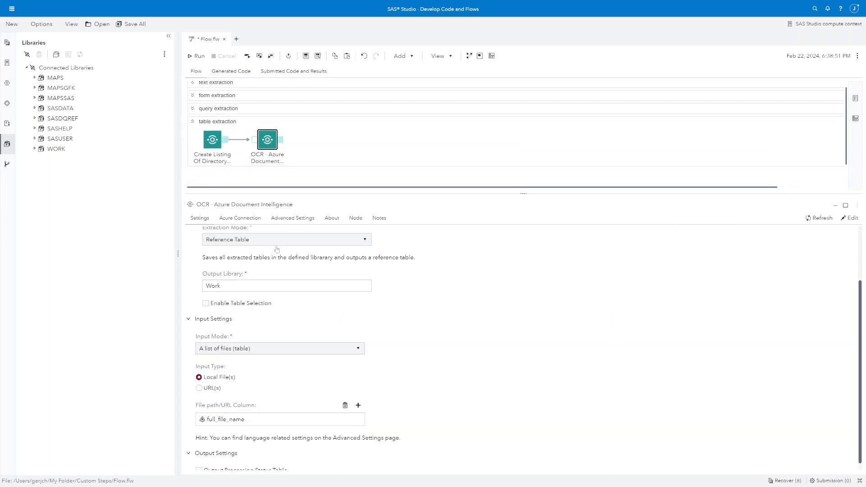
{"action": "scroll", "coordinate": [280, 264], "scroll_direction": "up", "scroll_amount": 2}
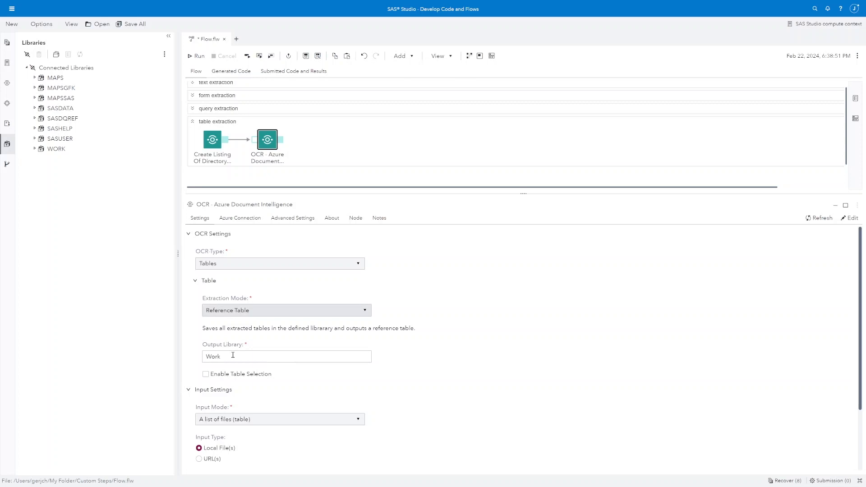
{"action": "left_click", "coordinate": [280, 139]}
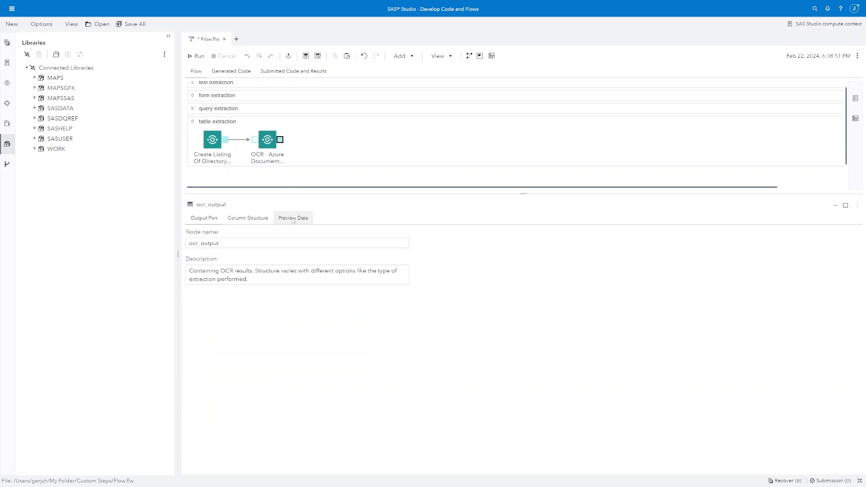
{"action": "left_click", "coordinate": [293, 219]}
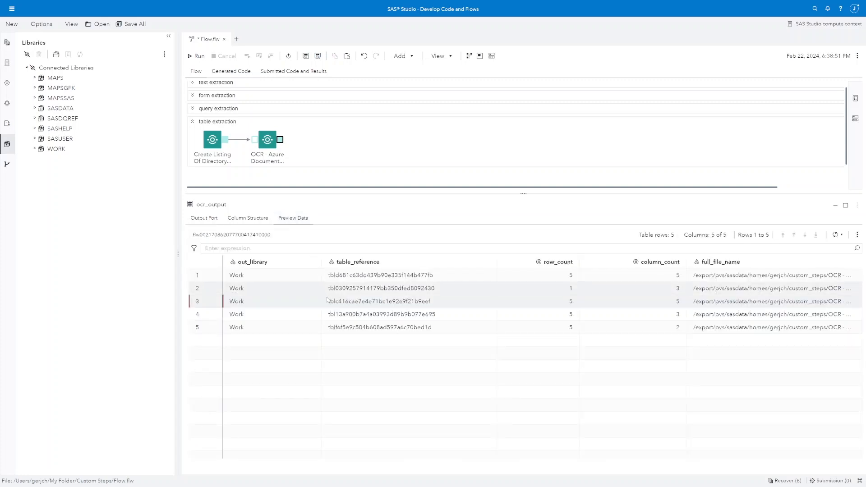
{"action": "left_click_drag", "start_coordinate": [329, 302], "coordinate": [389, 310]}
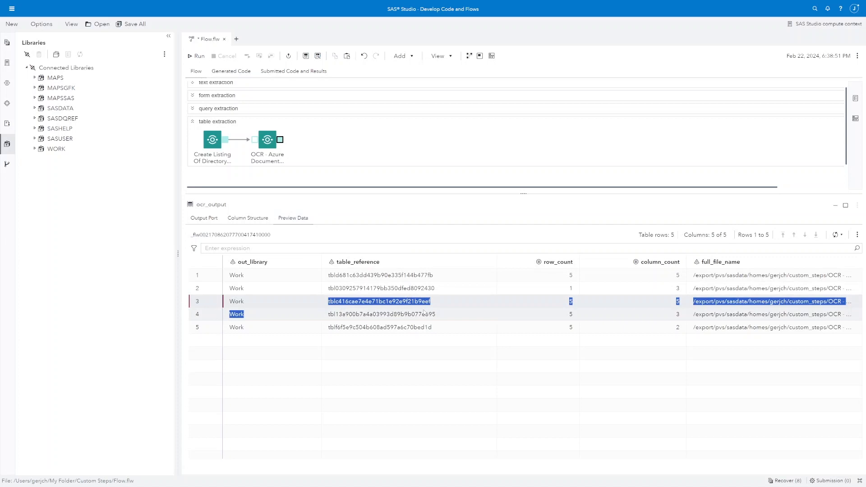
{"action": "left_click", "coordinate": [407, 305]}
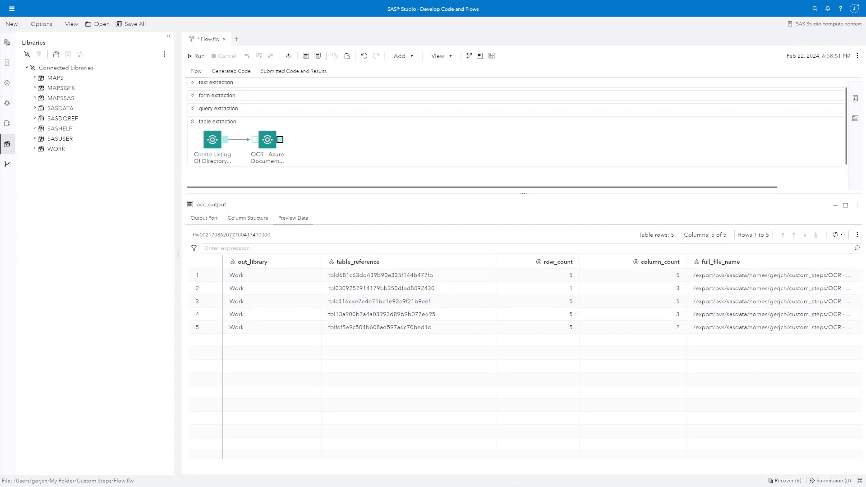
Expand the WORK library and open the extracted table whose name begins with TBLBBC2ED
{"action": "left_click", "coordinate": [35, 149]}
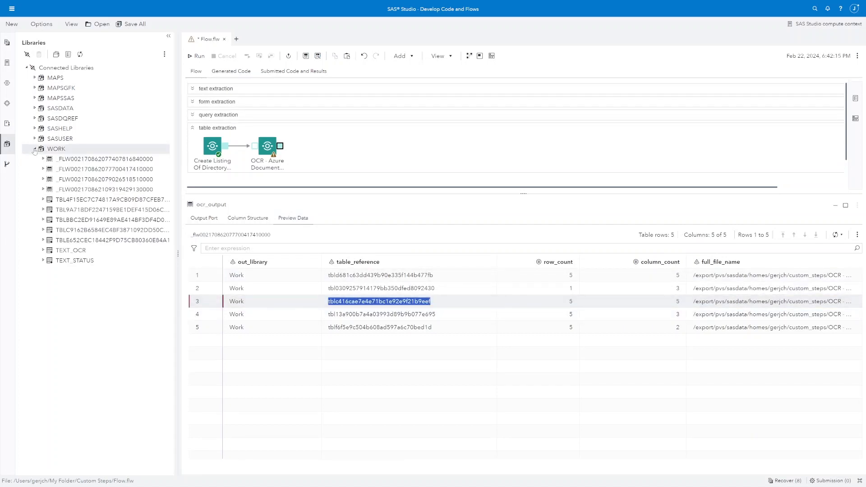
{"action": "double_click", "coordinate": [67, 221]}
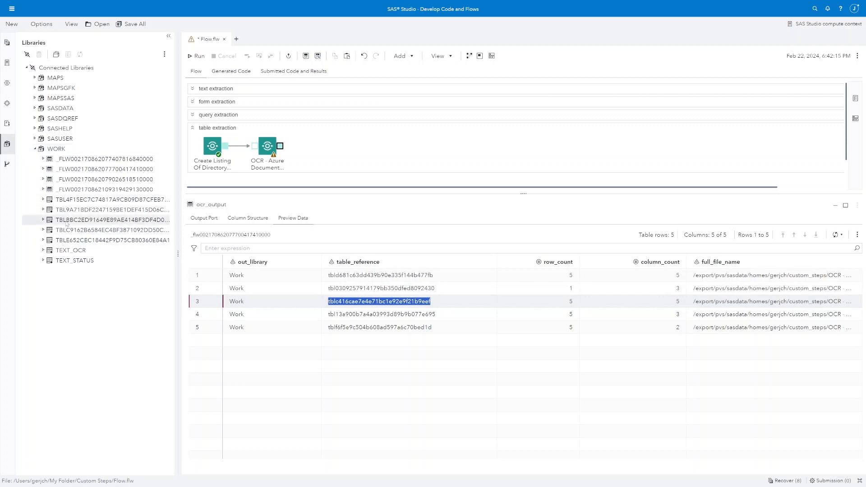